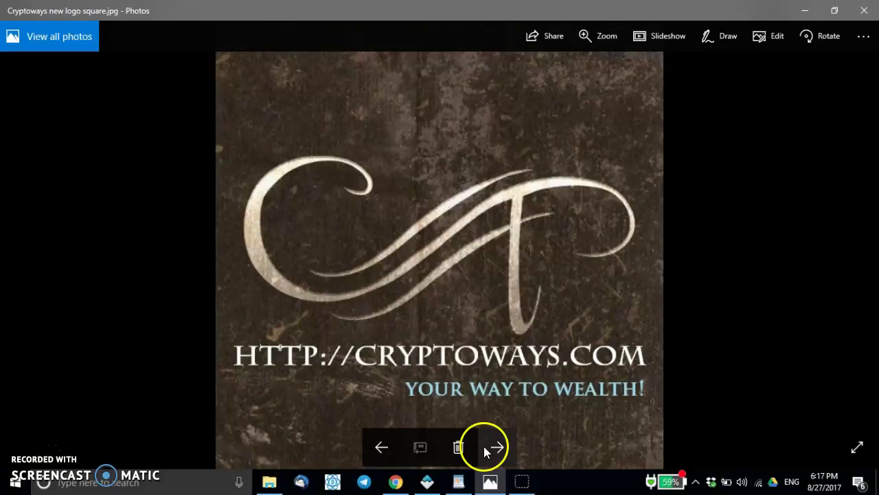
- Switch to the Waves Lite Client and log in to the first listed account with its password
{"action": "left_click", "coordinate": [394, 481]}
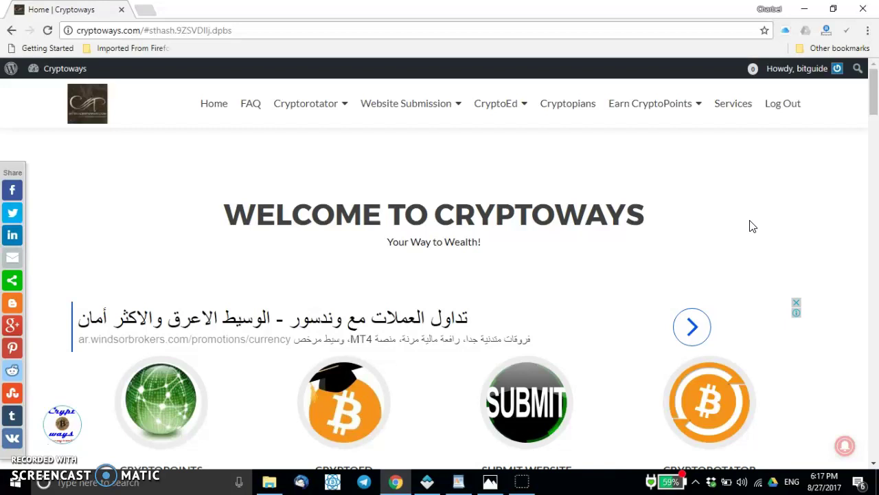
{"action": "left_click", "coordinate": [428, 481]}
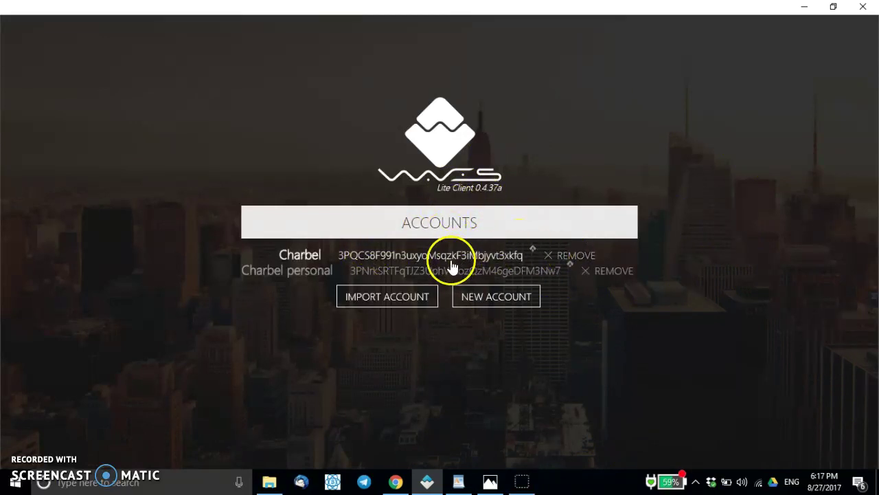
{"action": "left_click", "coordinate": [426, 259]}
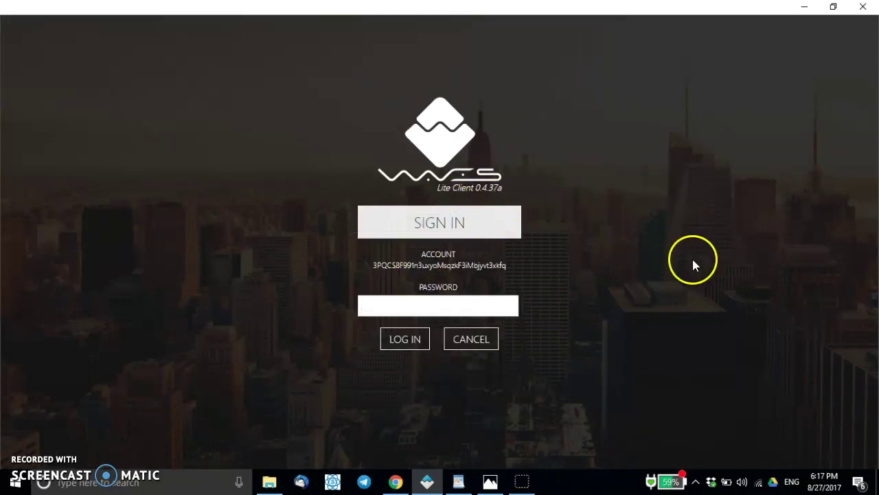
{"action": "left_click", "coordinate": [465, 302]}
{"action": "type", "text": "••"}
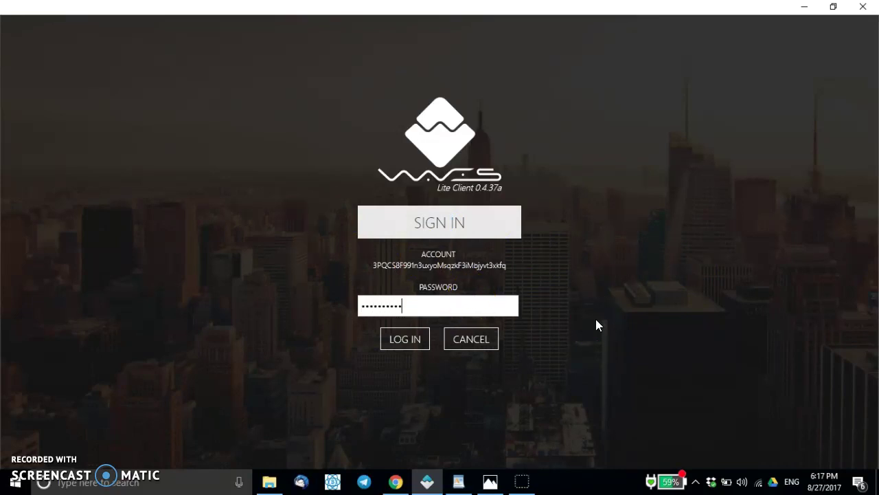
{"action": "left_click", "coordinate": [417, 337]}
{"action": "left_click", "coordinate": [408, 341]}
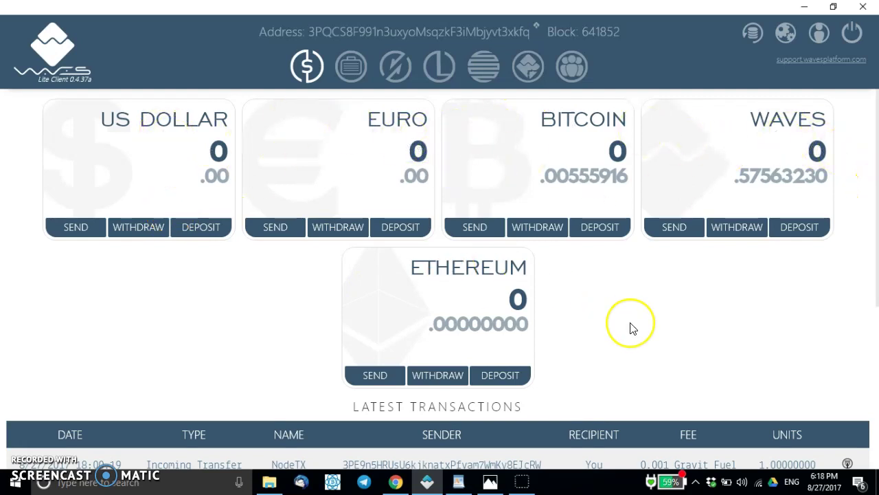
- Review the wallet's currency balances and its list of latest transactions
{"action": "scroll", "coordinate": [630, 329], "scroll_direction": "down", "scroll_amount": 1}
{"action": "scroll", "coordinate": [631, 329], "scroll_direction": "down", "scroll_amount": 3}
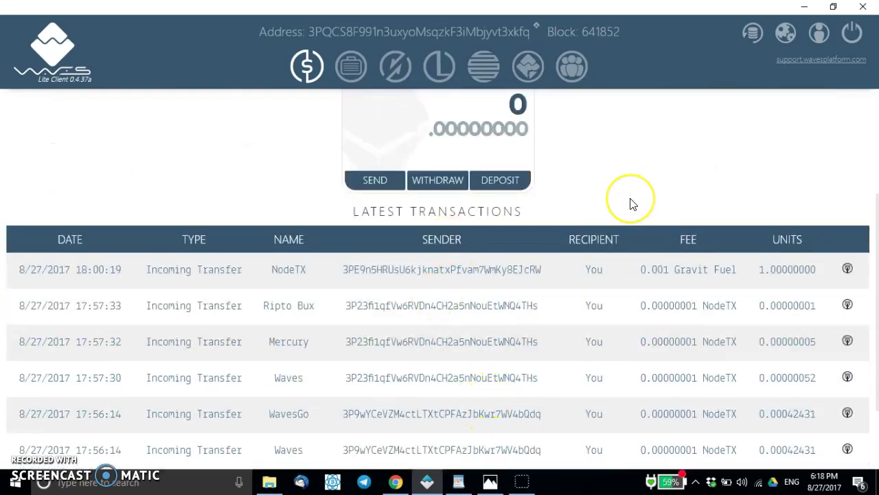
{"action": "scroll", "coordinate": [632, 200], "scroll_direction": "up", "scroll_amount": 3}
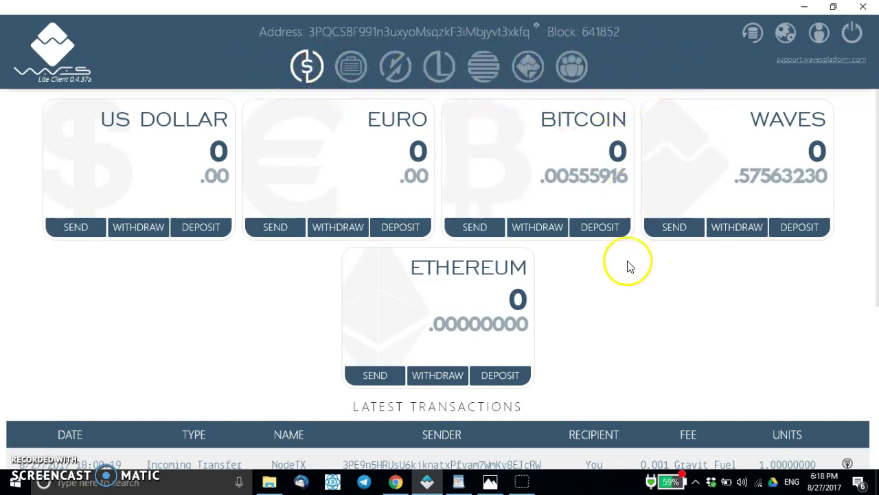
- Open the asset portfolio and look through the list of tokens, starting with Cryptowave
{"action": "left_click", "coordinate": [353, 69]}
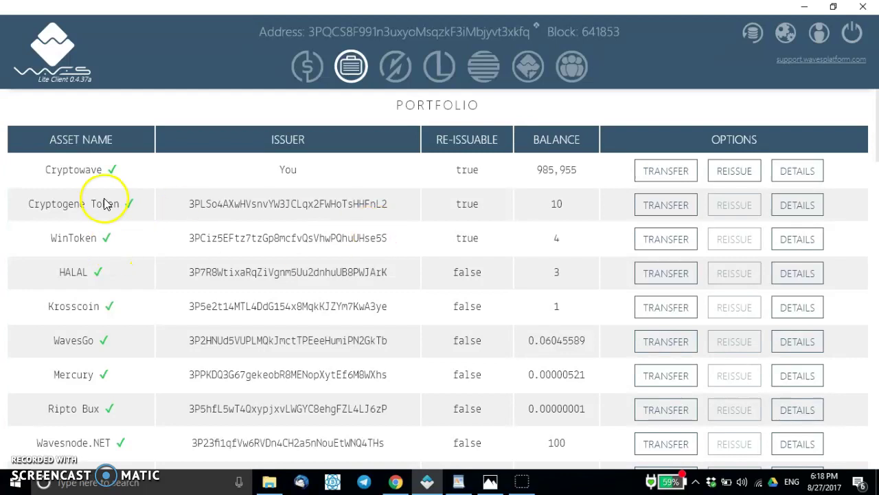
{"action": "left_click_drag", "start_coordinate": [39, 170], "coordinate": [113, 173]}
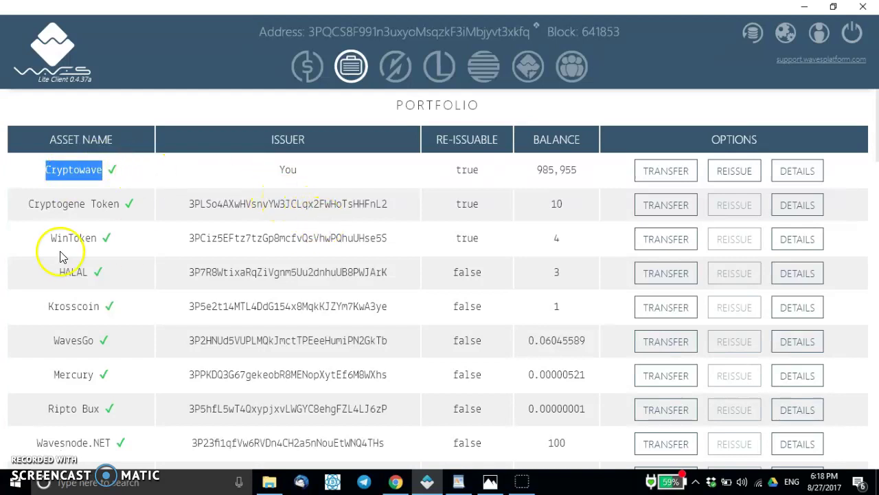
{"action": "scroll", "coordinate": [171, 299], "scroll_direction": "down", "scroll_amount": 1}
{"action": "scroll", "coordinate": [172, 299], "scroll_direction": "down", "scroll_amount": 9}
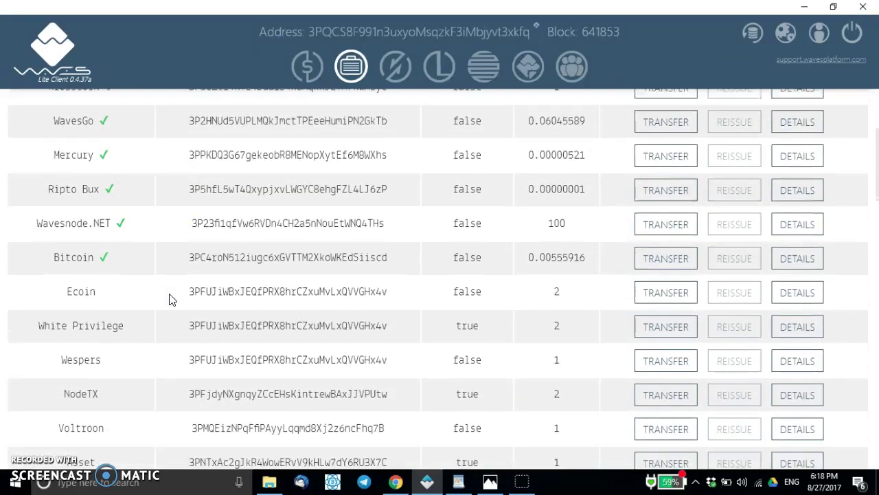
{"action": "scroll", "coordinate": [170, 298], "scroll_direction": "down", "scroll_amount": 2}
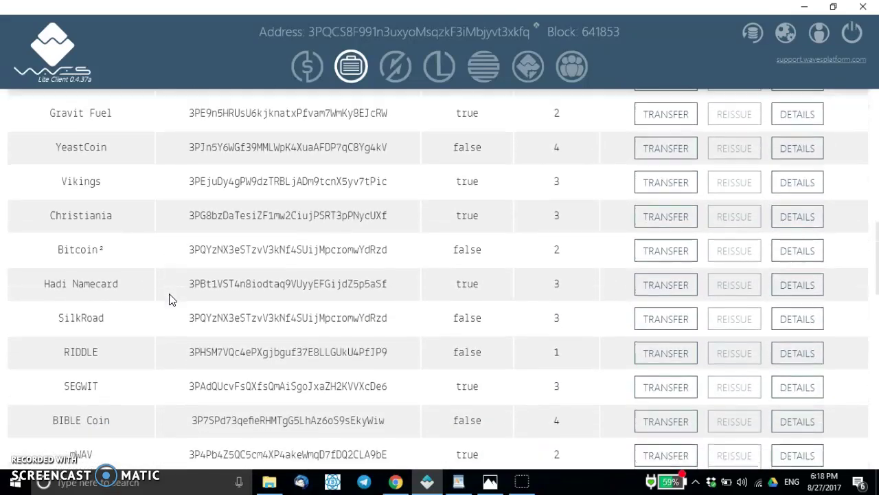
{"action": "scroll", "coordinate": [170, 299], "scroll_direction": "up", "scroll_amount": 8}
{"action": "scroll", "coordinate": [172, 300], "scroll_direction": "up", "scroll_amount": 4}
- Compare the portfolio assets carrying a green check mark, such as Cryptowave, with the unmarked ones further down
{"action": "left_click", "coordinate": [157, 230]}
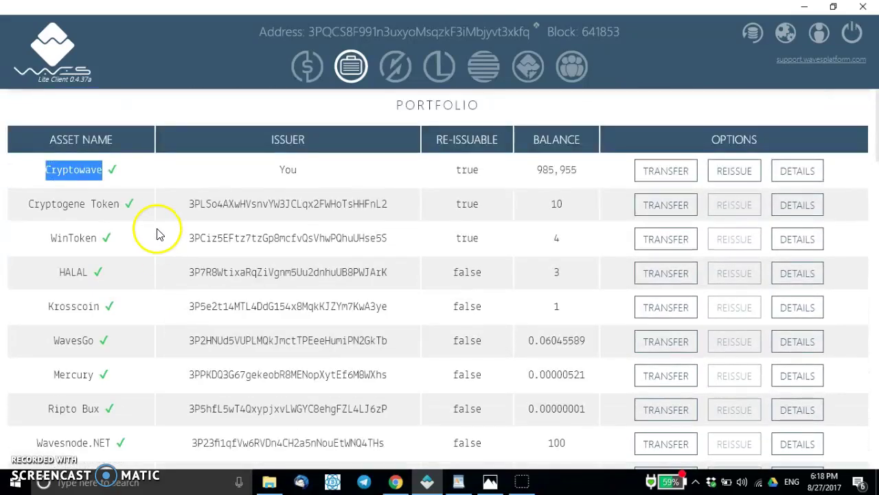
{"action": "double_click", "coordinate": [107, 170]}
{"action": "scroll", "coordinate": [196, 285], "scroll_direction": "down", "scroll_amount": 3}
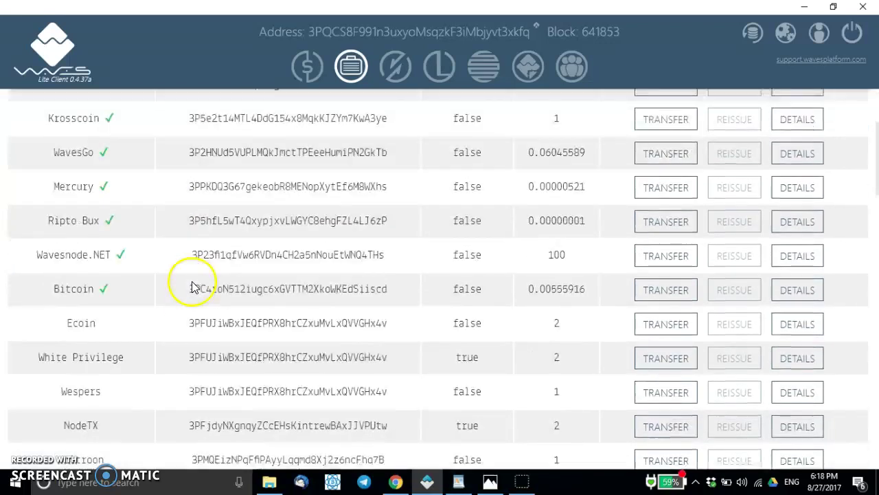
{"action": "scroll", "coordinate": [224, 299], "scroll_direction": "up", "scroll_amount": 3}
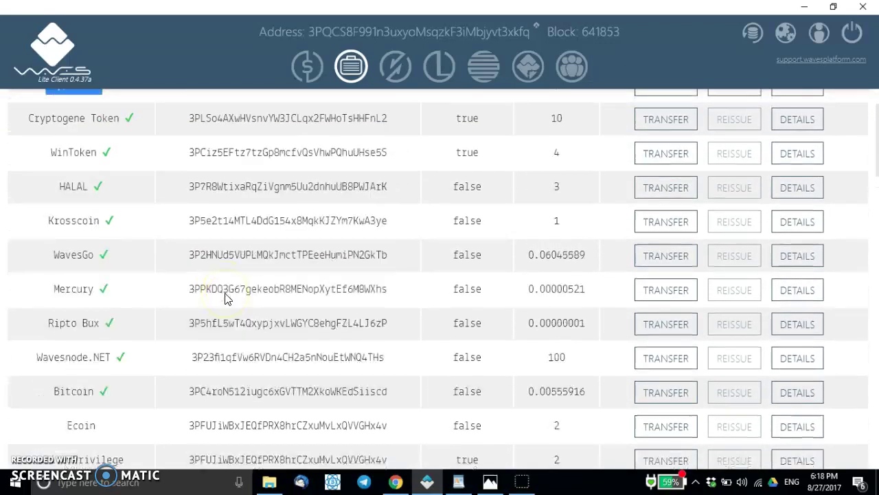
{"action": "scroll", "coordinate": [226, 300], "scroll_direction": "down", "scroll_amount": 3}
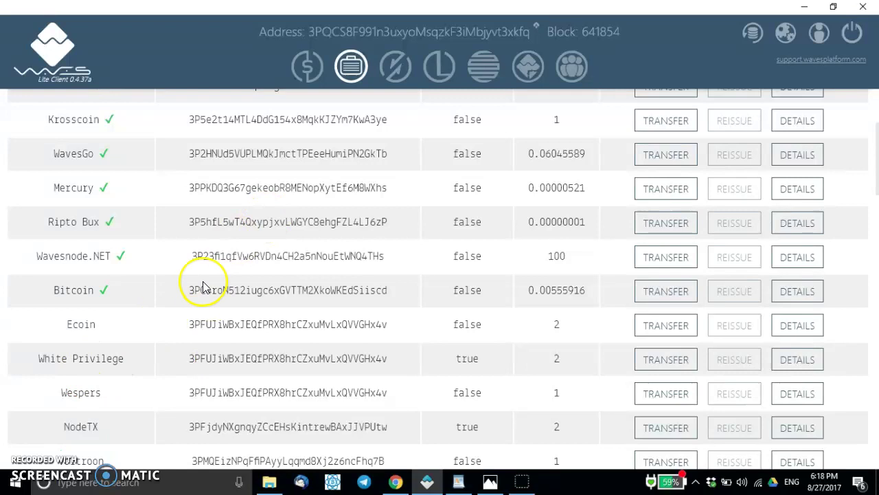
{"action": "scroll", "coordinate": [203, 287], "scroll_direction": "up", "scroll_amount": 5}
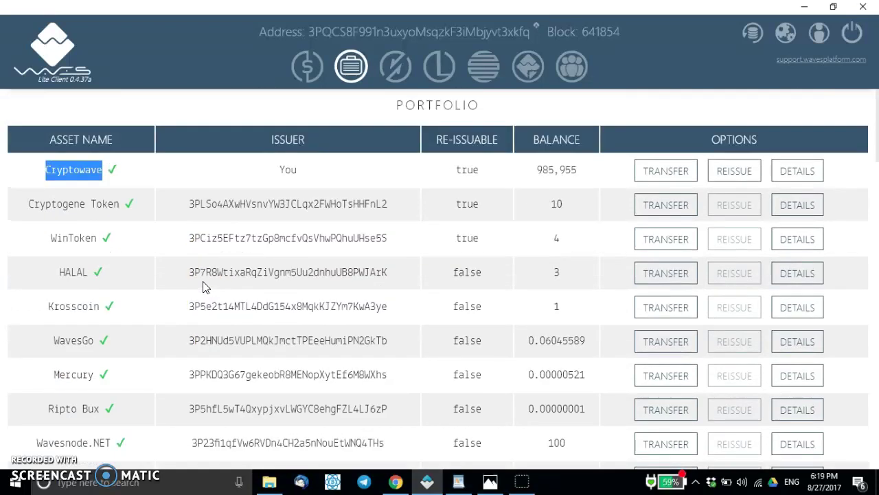
{"action": "double_click", "coordinate": [58, 170]}
{"action": "left_click_drag", "start_coordinate": [114, 172], "coordinate": [110, 169]}
{"action": "left_click", "coordinate": [41, 170]}
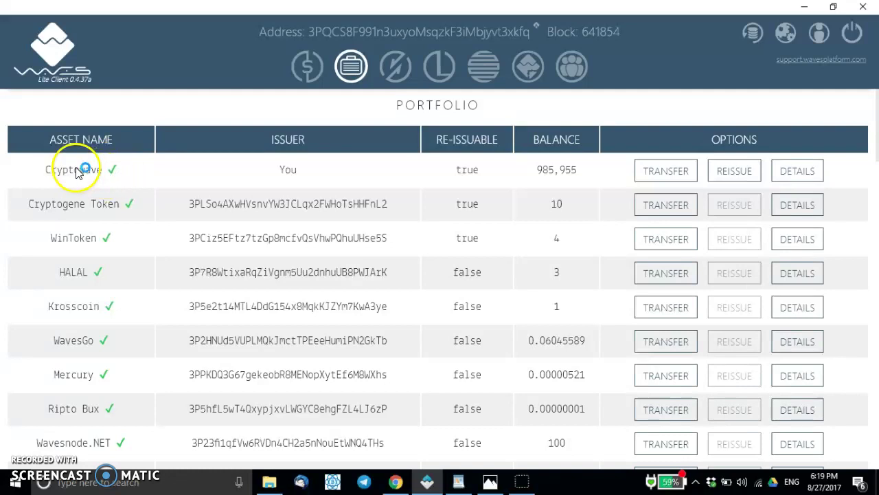
{"action": "left_click", "coordinate": [125, 179]}
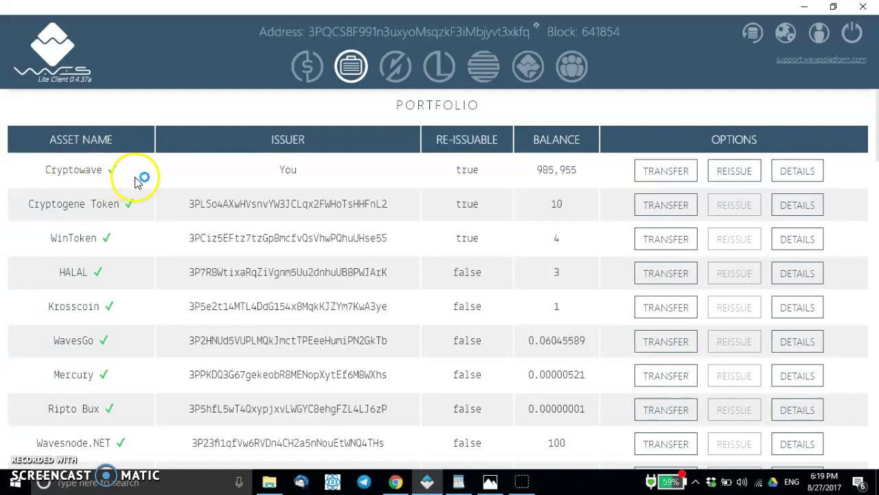
{"action": "scroll", "coordinate": [241, 199], "scroll_direction": "down", "scroll_amount": 3}
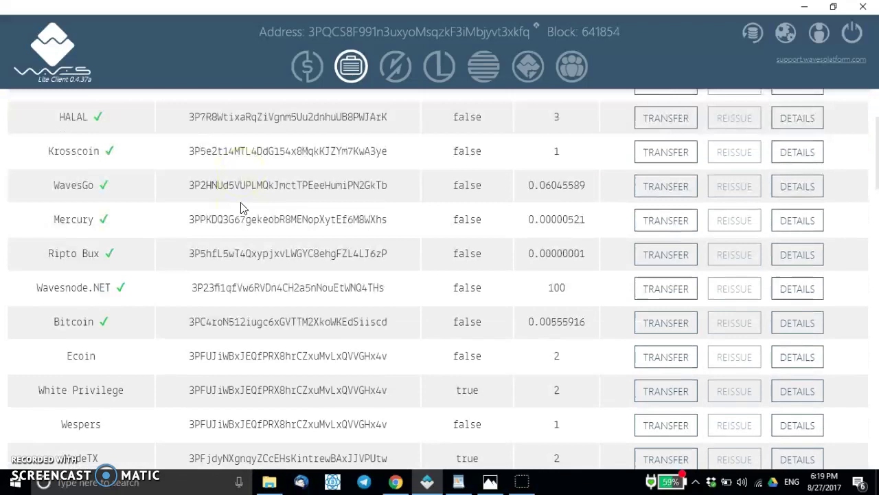
{"action": "scroll", "coordinate": [241, 206], "scroll_direction": "down", "scroll_amount": 2}
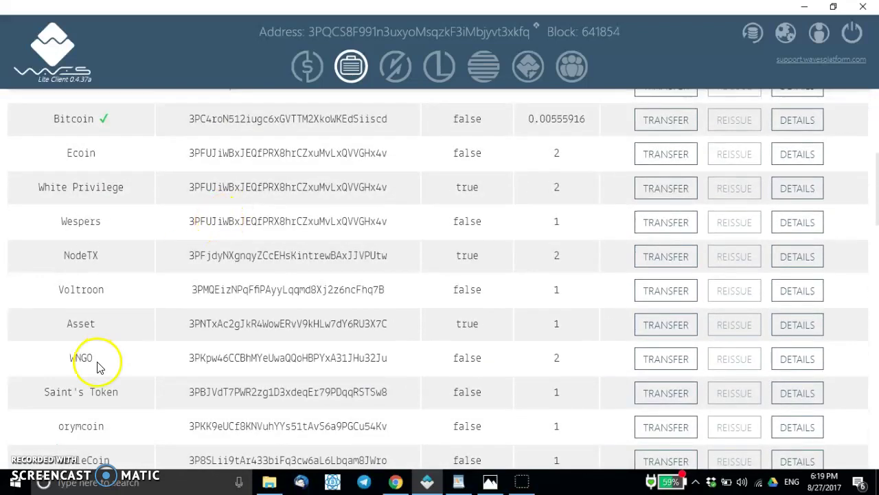
{"action": "scroll", "coordinate": [165, 370], "scroll_direction": "down", "scroll_amount": 1}
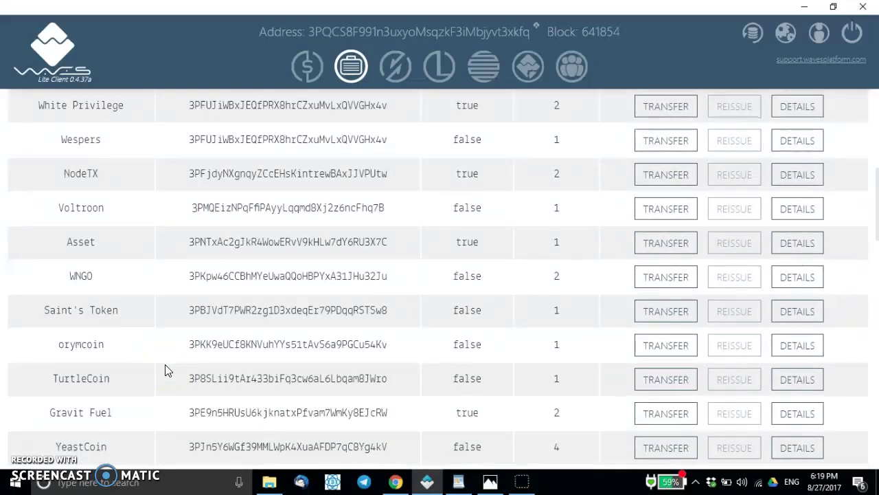
{"action": "left_click", "coordinate": [69, 255]}
{"action": "scroll", "coordinate": [202, 227], "scroll_direction": "up", "scroll_amount": 6}
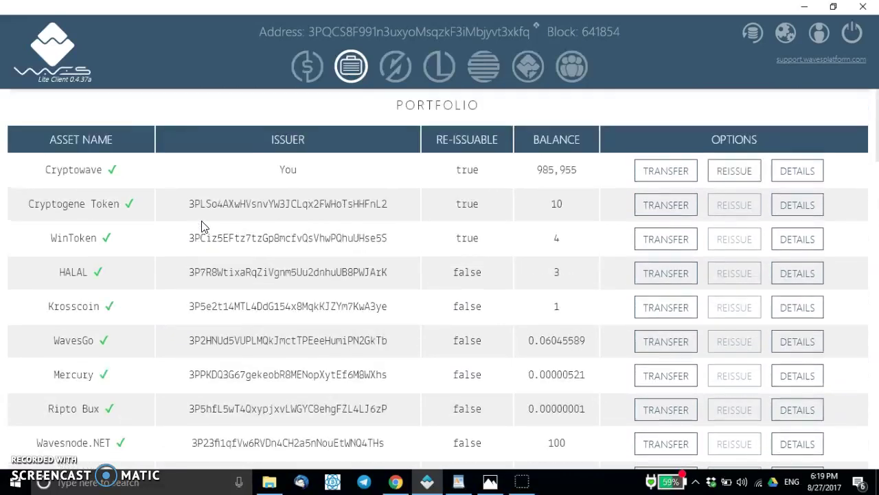
- Open the Waves Decentralized Exchange, search the first asset for "crypt" and choose Cryptowave to load its Bitcoin pair
{"action": "left_click", "coordinate": [393, 68]}
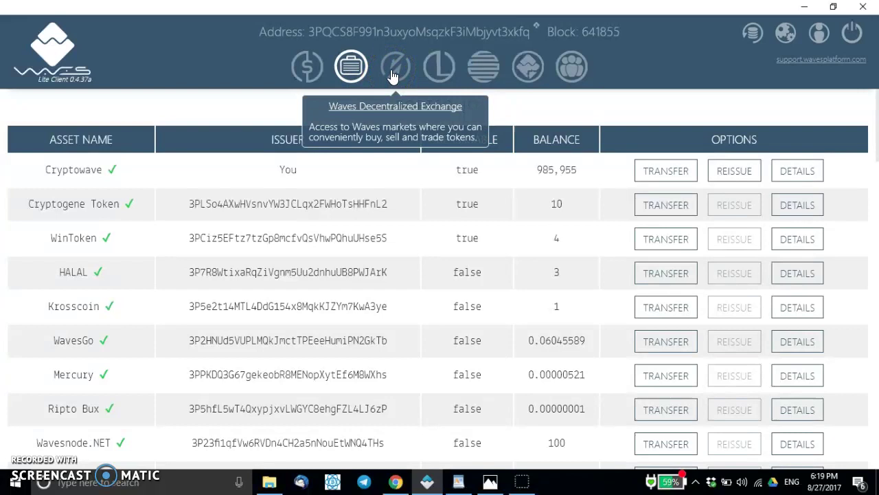
{"action": "left_click", "coordinate": [393, 71]}
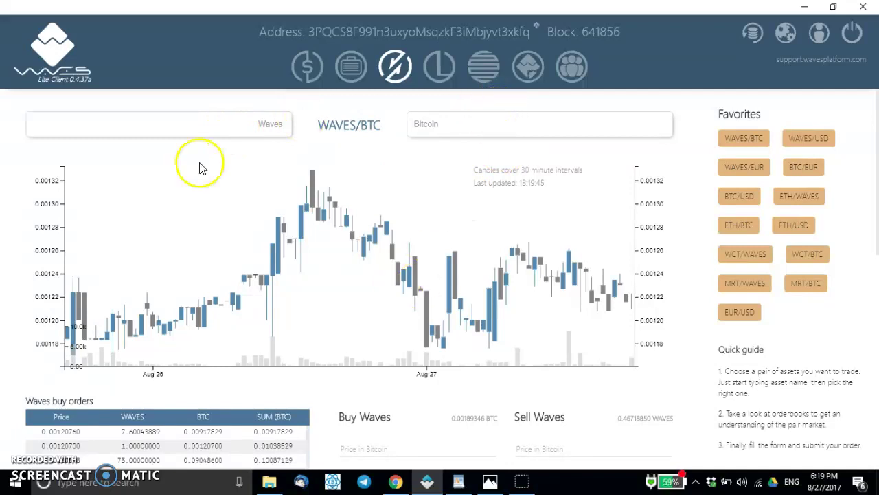
{"action": "double_click", "coordinate": [275, 125]}
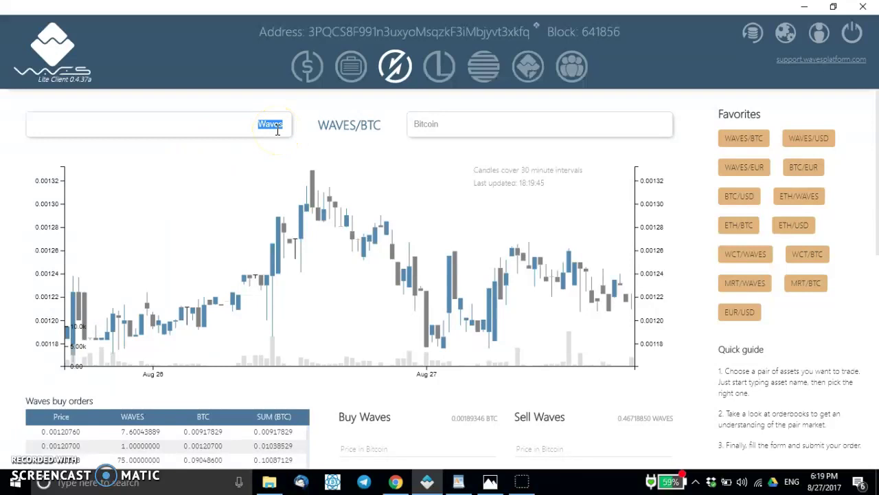
{"action": "type", "text": "crypt"}
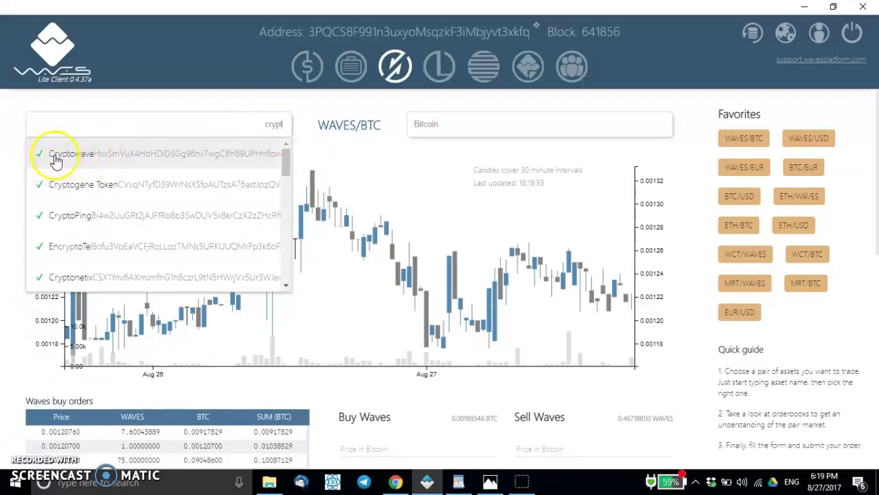
{"action": "left_click", "coordinate": [94, 160]}
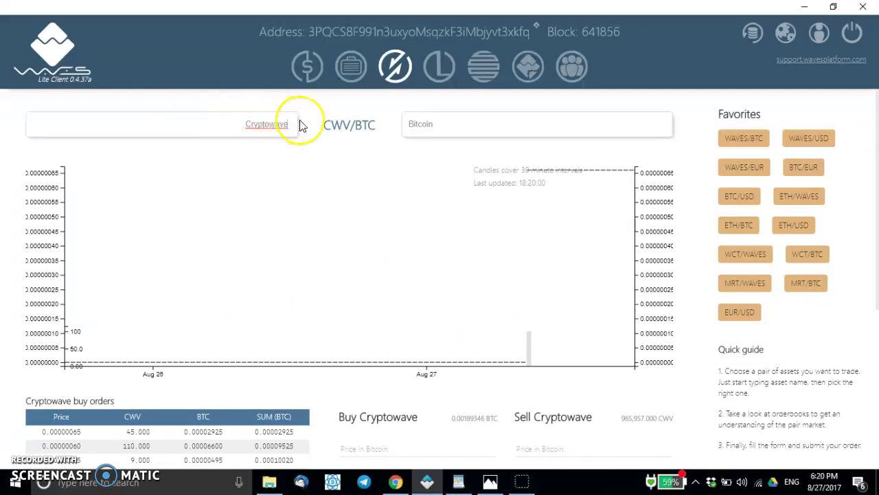
- Copy Cryptowave's asset identifier from its details in the portfolio and close the details
{"action": "left_click", "coordinate": [353, 67]}
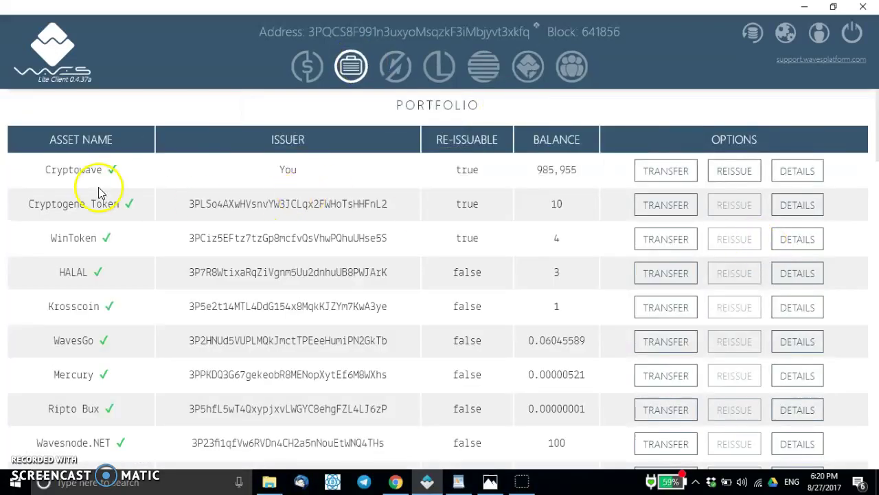
{"action": "left_click", "coordinate": [804, 171]}
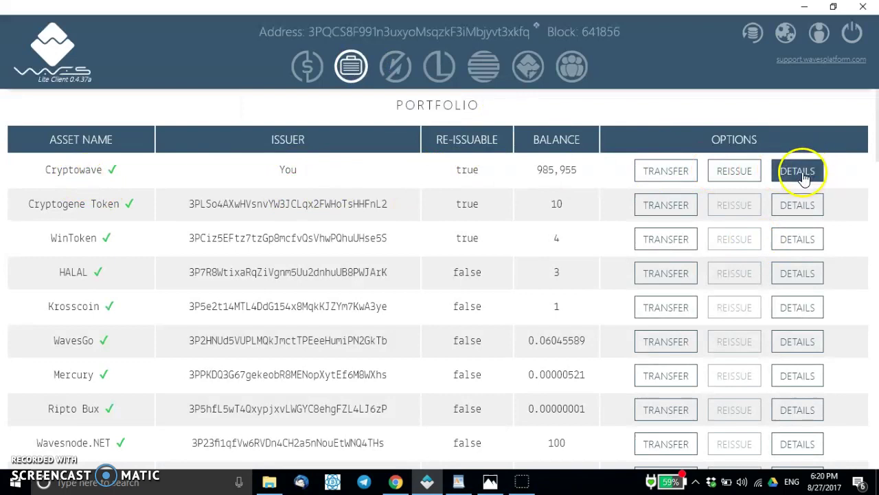
{"action": "left_click", "coordinate": [482, 217]}
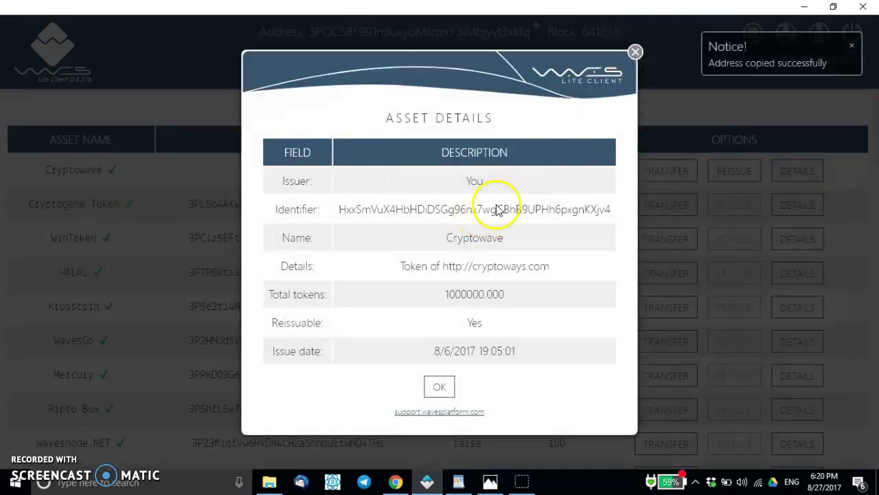
{"action": "left_click", "coordinate": [636, 53]}
- In the decentralized exchange, find Cryptowave by its pasted identifier and select it to load the CWV/BTC pair
{"action": "left_click", "coordinate": [395, 66]}
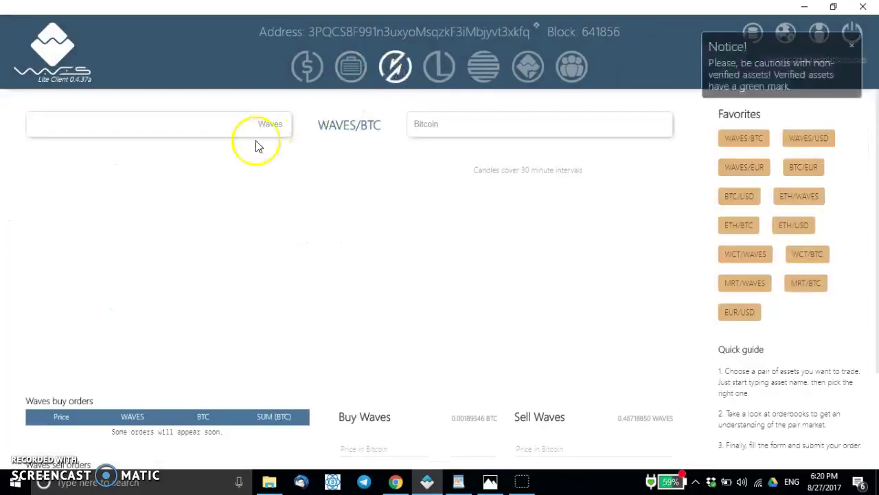
{"action": "double_click", "coordinate": [251, 129]}
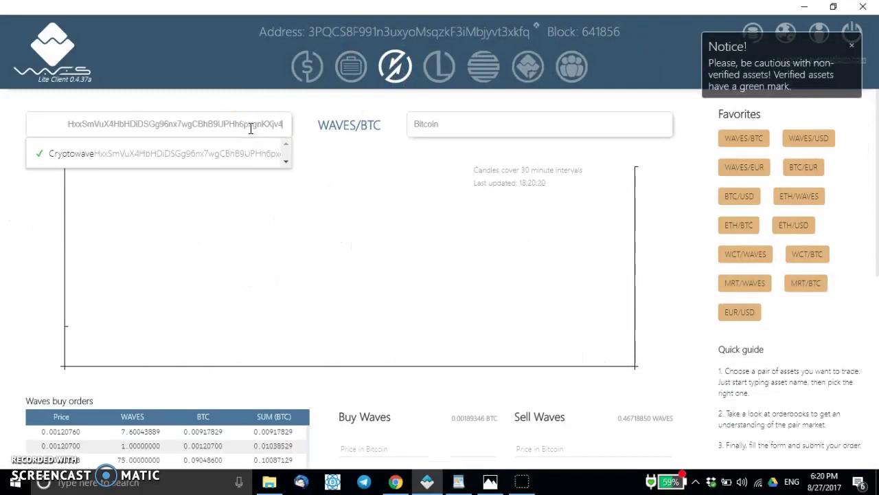
{"action": "left_click", "coordinate": [142, 160]}
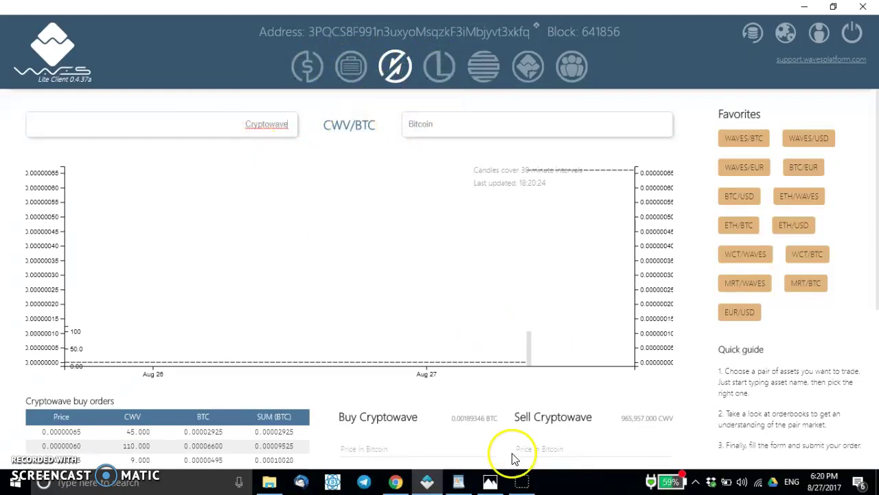
- Switch to the Cryptoways website in Chrome and open its FAQ page
{"action": "left_click", "coordinate": [397, 482]}
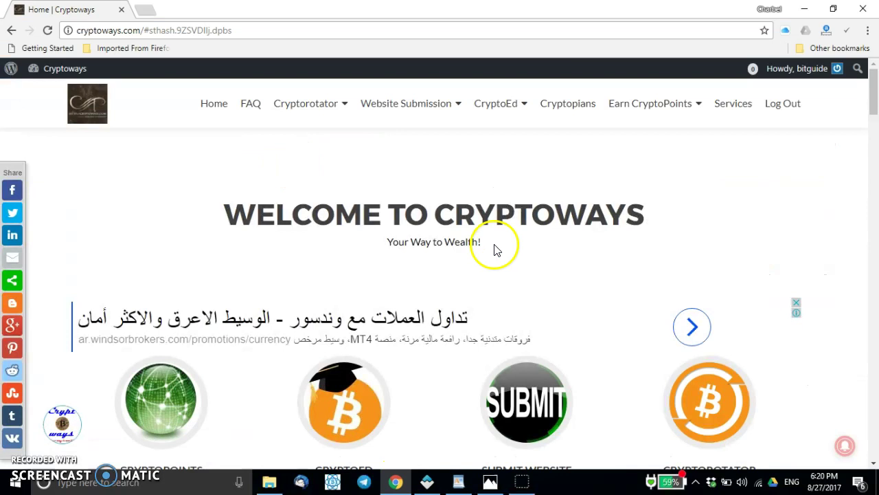
{"action": "left_click", "coordinate": [251, 105]}
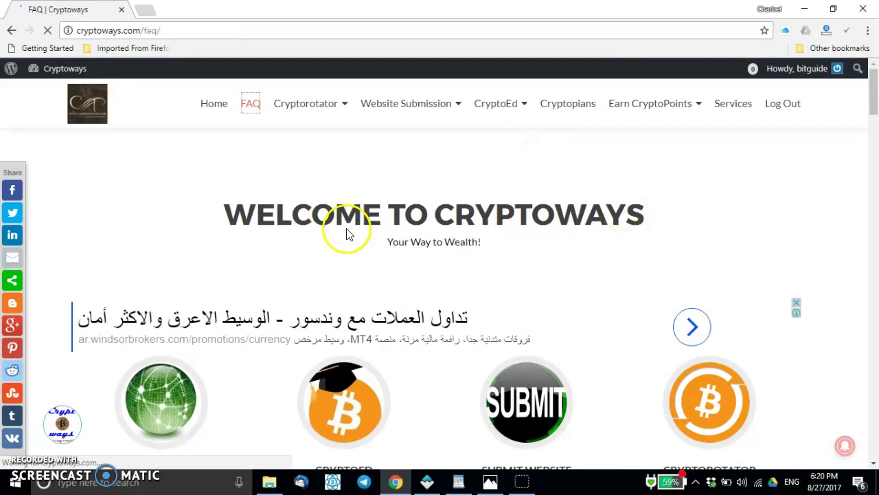
- Find FAQ question 26 about not finding Cryptowave on DEX and highlight the token identifier in its answer
{"action": "scroll", "coordinate": [553, 310], "scroll_direction": "down", "scroll_amount": 15}
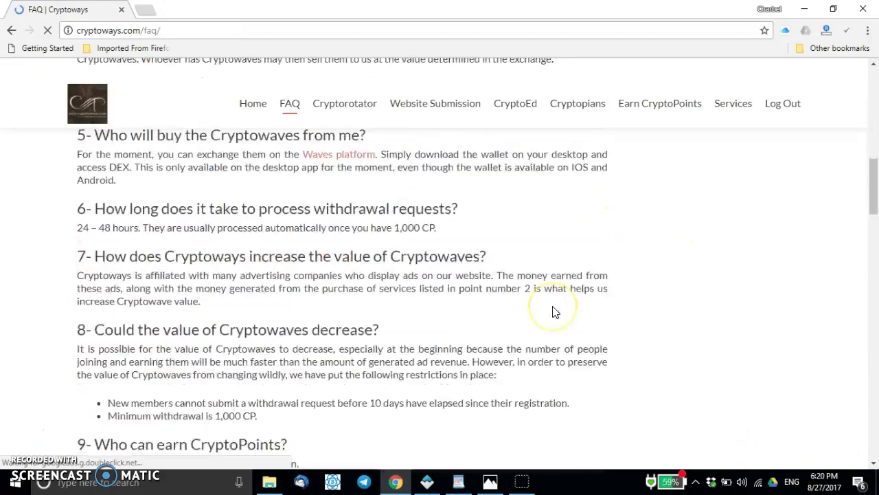
{"action": "scroll", "coordinate": [553, 309], "scroll_direction": "down", "scroll_amount": 5}
{"action": "scroll", "coordinate": [554, 306], "scroll_direction": "up", "scroll_amount": 3}
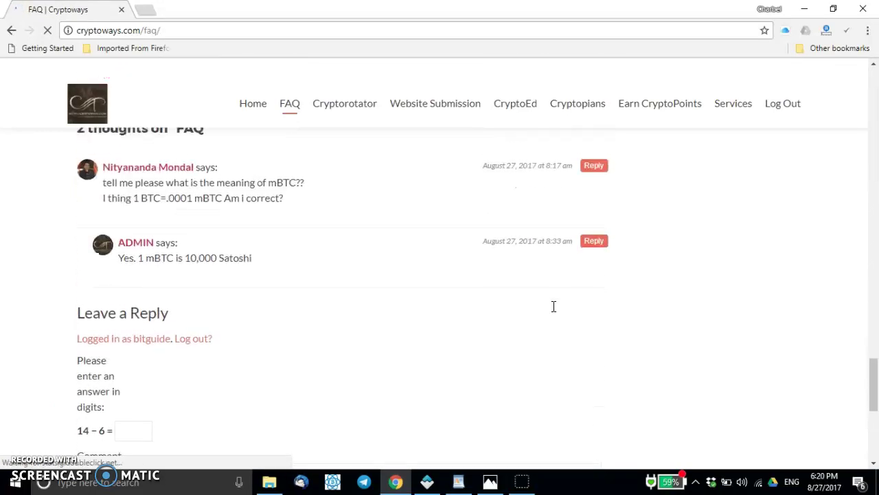
{"action": "scroll", "coordinate": [554, 306], "scroll_direction": "up", "scroll_amount": 5}
{"action": "left_click", "coordinate": [664, 273]}
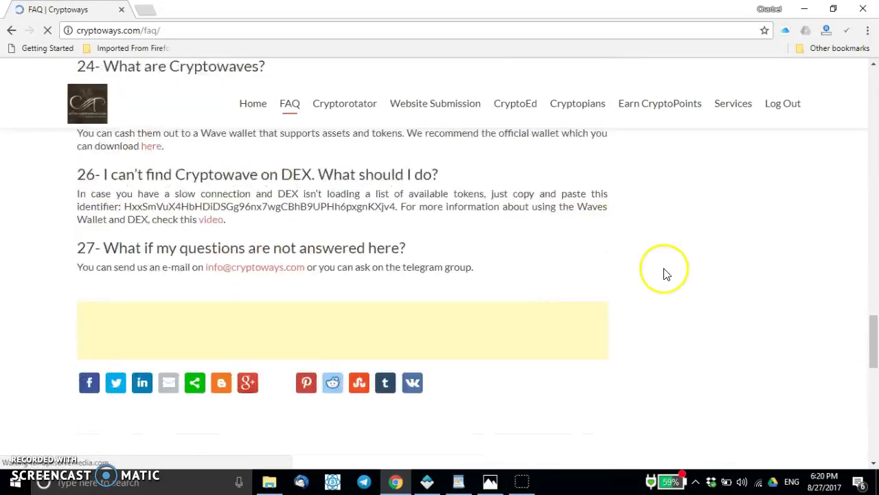
{"action": "double_click", "coordinate": [255, 216]}
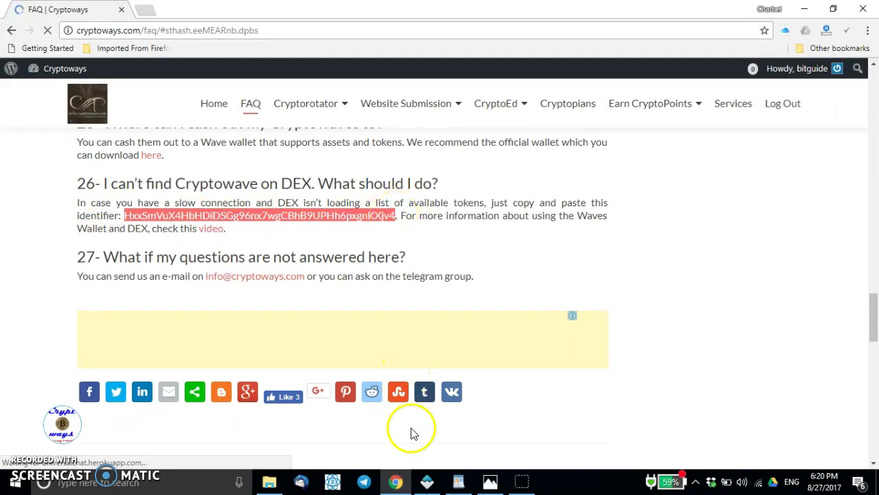
- Switch back to the Waves Lite Client and examine the CWV/BTC pair's assets, order books, trade forms and order history
{"action": "left_click", "coordinate": [427, 481]}
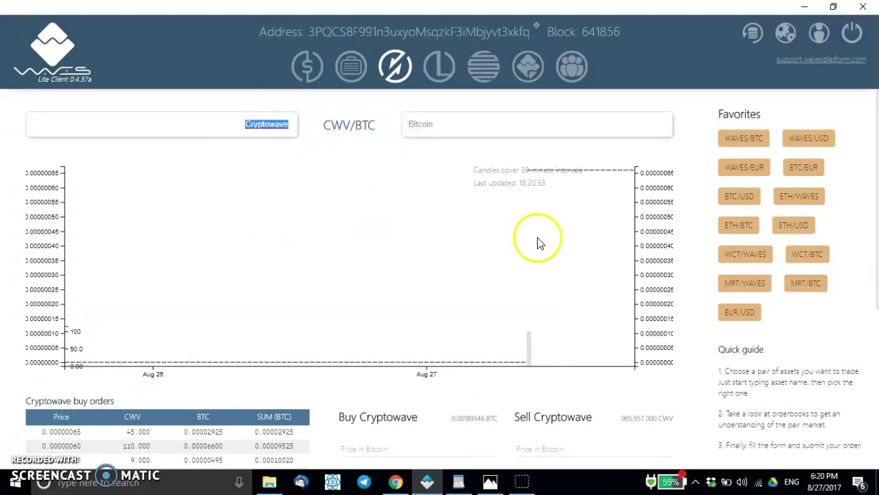
{"action": "scroll", "coordinate": [754, 234], "scroll_direction": "down", "scroll_amount": 4}
{"action": "scroll", "coordinate": [754, 234], "scroll_direction": "up", "scroll_amount": 4}
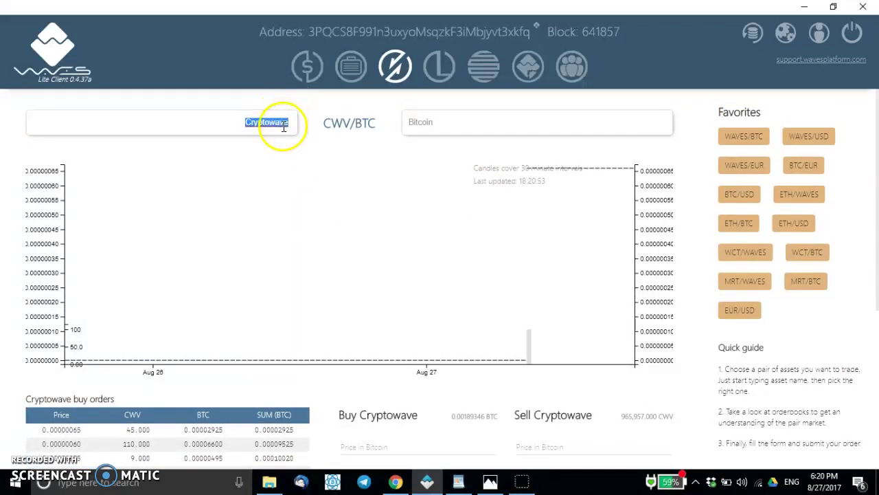
{"action": "left_click", "coordinate": [452, 123]}
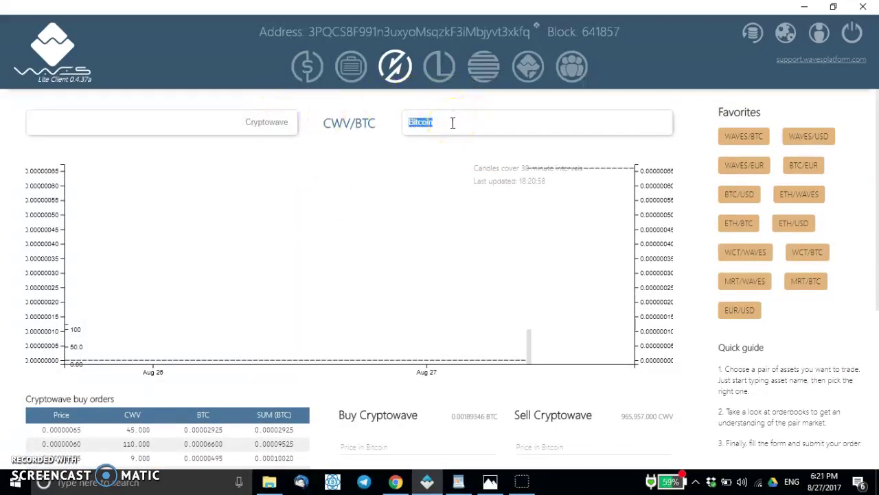
{"action": "scroll", "coordinate": [661, 256], "scroll_direction": "down", "scroll_amount": 4}
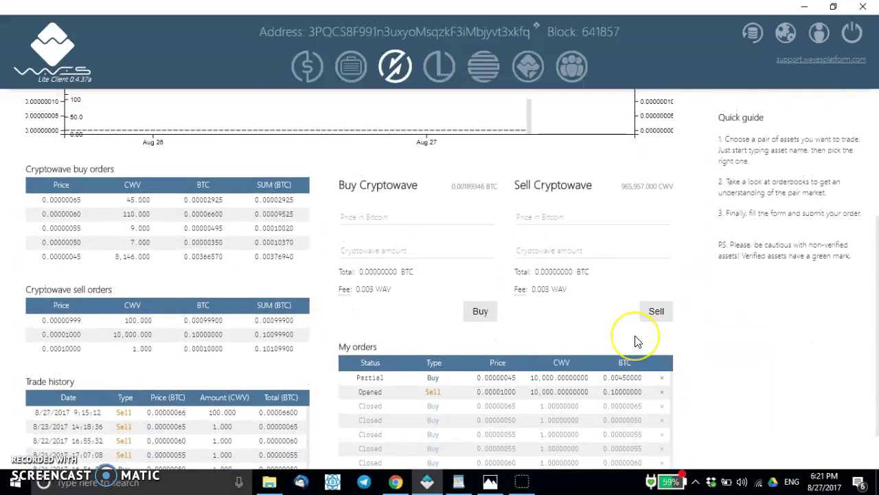
{"action": "scroll", "coordinate": [638, 340], "scroll_direction": "down", "scroll_amount": 1}
{"action": "scroll", "coordinate": [638, 339], "scroll_direction": "down", "scroll_amount": 1}
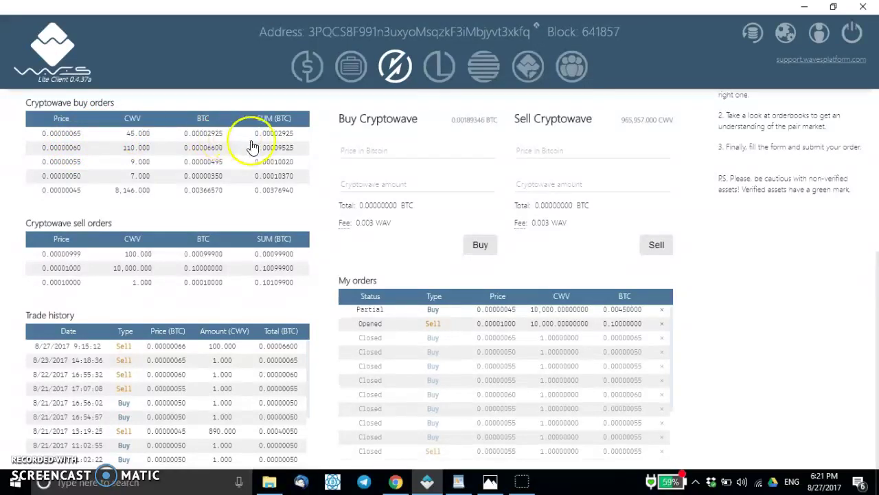
- Sell 10 Cryptowave at the 0.00000065 BTC buy order's price and check the sale in the wallet's latest transactions
{"action": "left_click", "coordinate": [175, 137]}
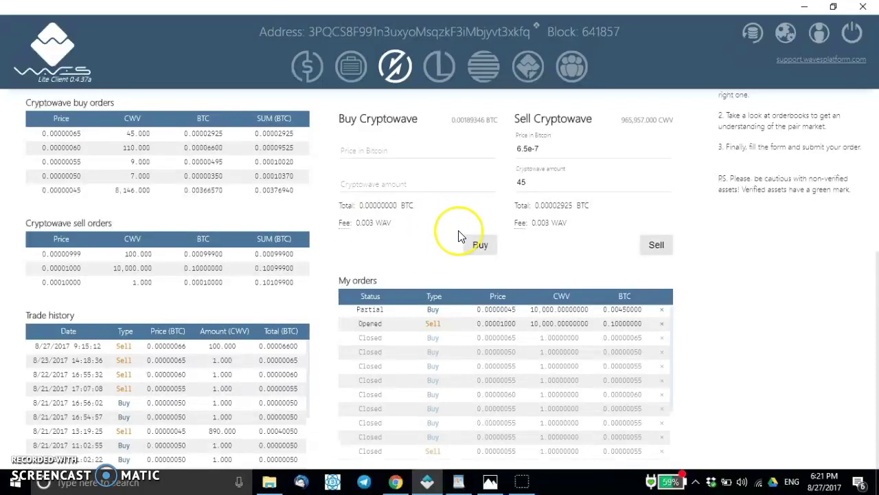
{"action": "scroll", "coordinate": [460, 237], "scroll_direction": "up", "scroll_amount": 2}
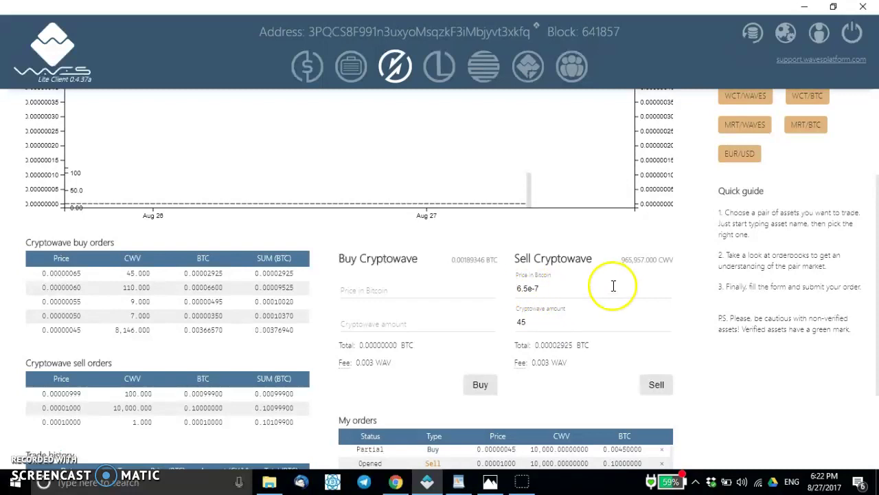
{"action": "double_click", "coordinate": [522, 322]}
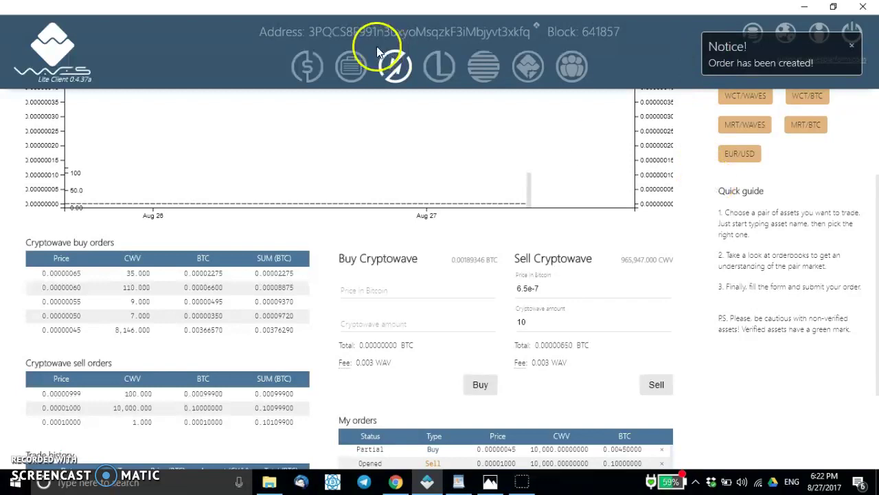
{"action": "left_click", "coordinate": [309, 68]}
{"action": "scroll", "coordinate": [719, 309], "scroll_direction": "down", "scroll_amount": 2}
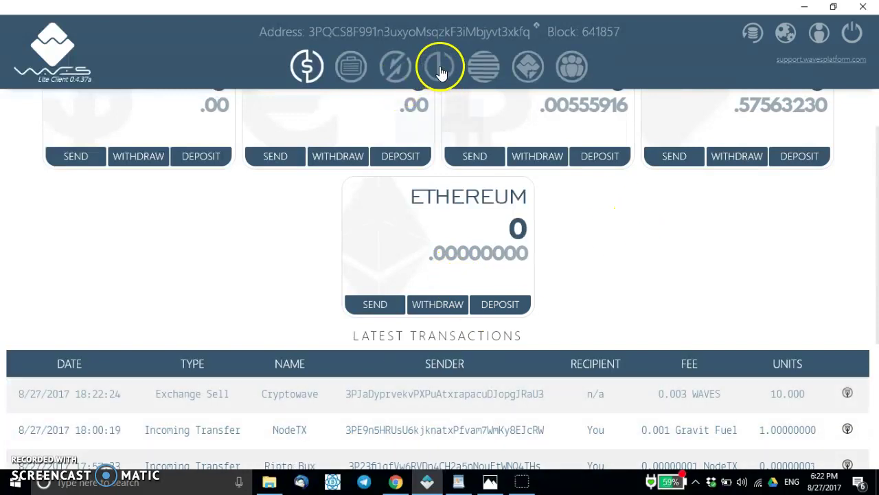
- Look through the leasing, transactions, token creation and community pages, including the token creation fee, and return to the wallet
{"action": "left_click", "coordinate": [439, 70]}
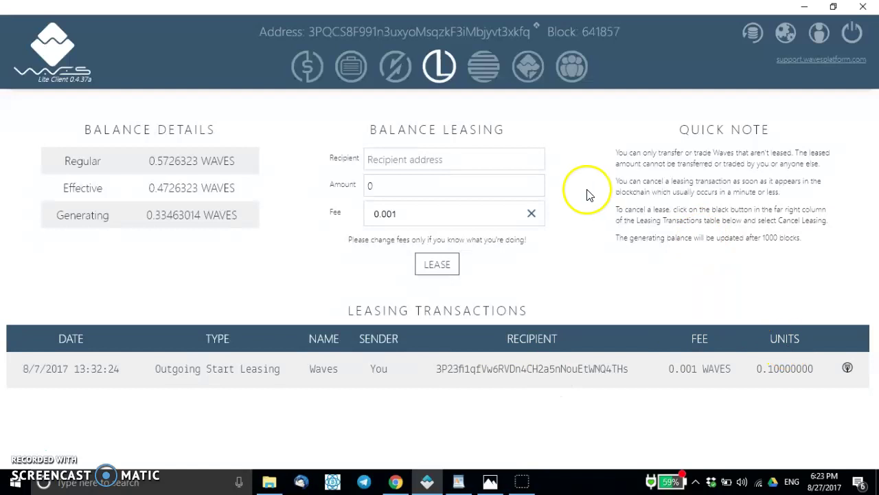
{"action": "left_click", "coordinate": [496, 63]}
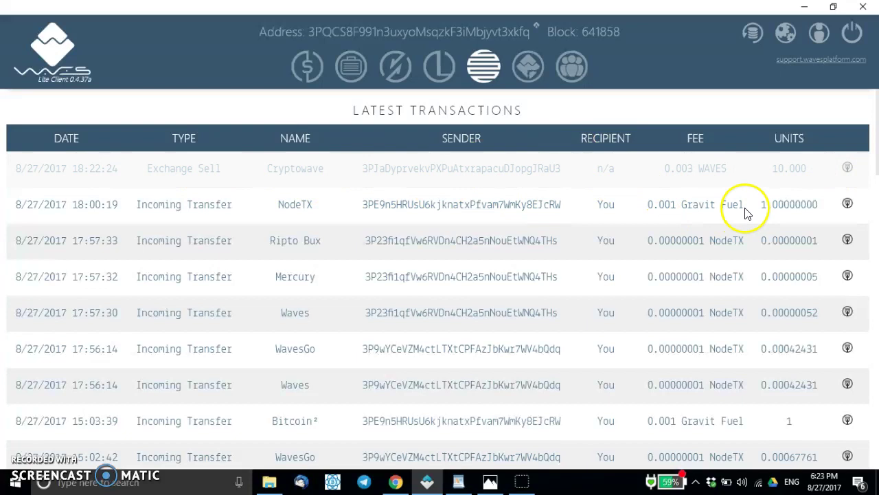
{"action": "left_click", "coordinate": [528, 77]}
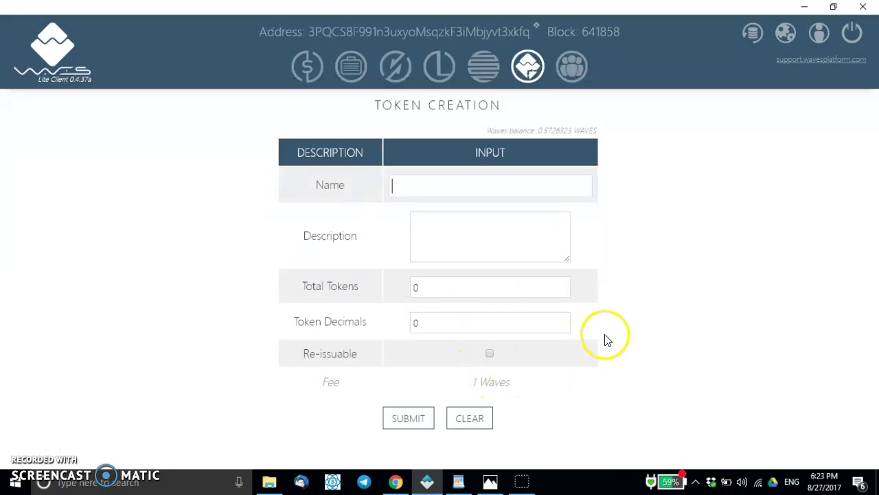
{"action": "mouse_move", "coordinate": [490, 374]}
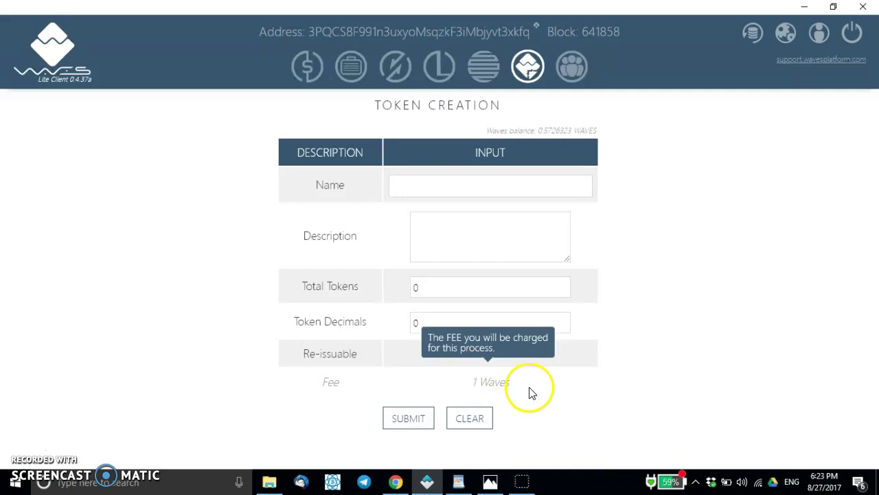
{"action": "left_click", "coordinate": [575, 80]}
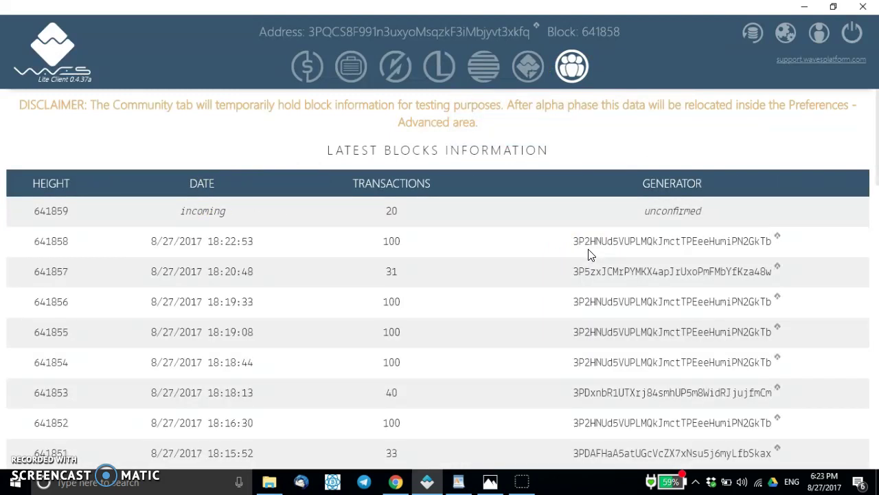
{"action": "left_click", "coordinate": [542, 151]}
{"action": "left_click", "coordinate": [309, 67]}
{"action": "left_click", "coordinate": [683, 272]}
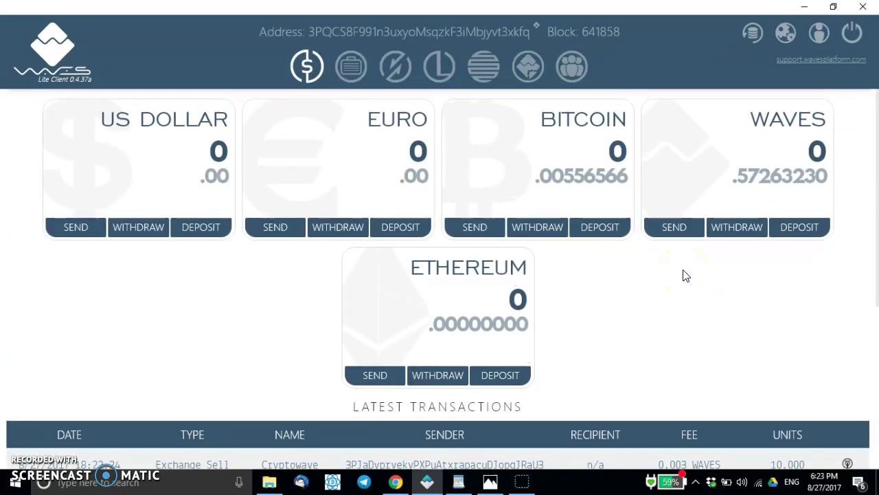
- Open Cryptowave's transfer form from the portfolio, highlight the transfer fee, and cancel the transfer
{"action": "left_click", "coordinate": [351, 69]}
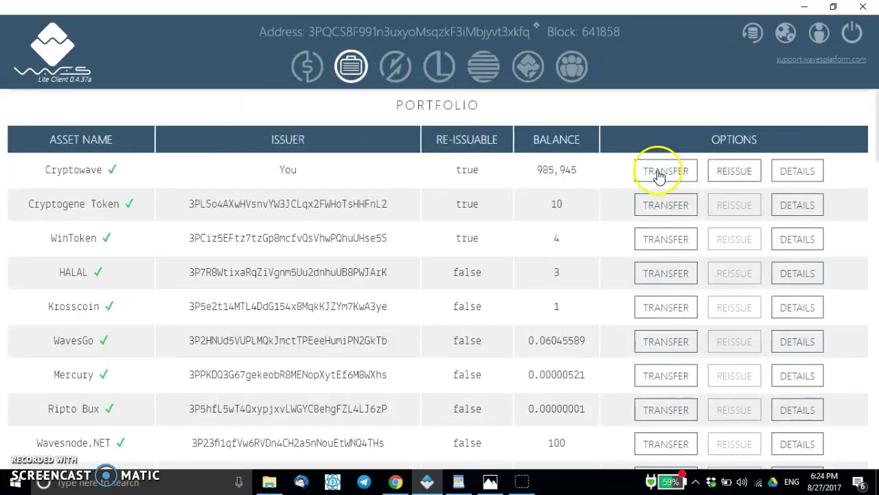
{"action": "left_click", "coordinate": [668, 172]}
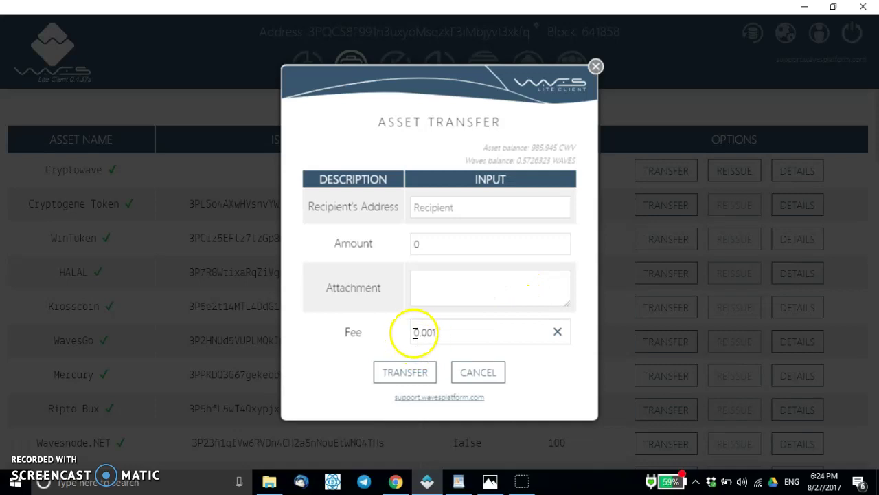
{"action": "left_click_drag", "start_coordinate": [393, 334], "coordinate": [447, 332]}
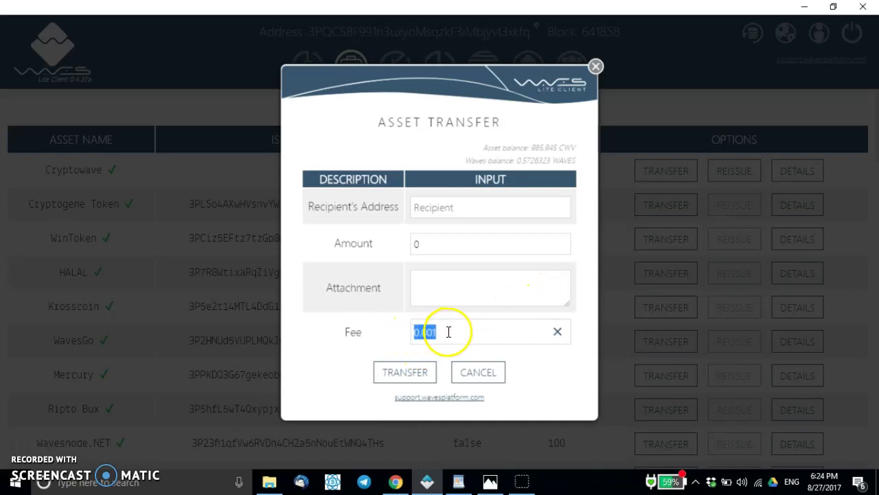
{"action": "left_click", "coordinate": [490, 373]}
- Highlight the order fee in the exchange's Buy Waves form, view the WAVES/BTC chart, and return to the wallet
{"action": "left_click", "coordinate": [397, 59]}
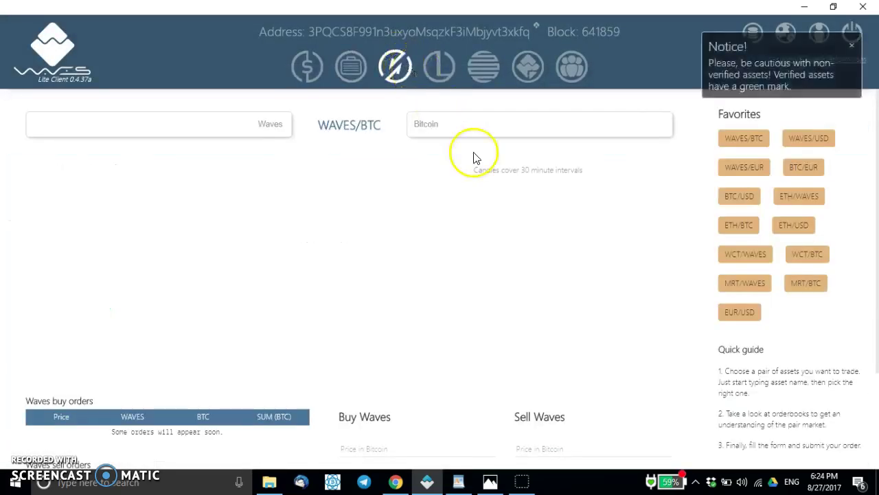
{"action": "scroll", "coordinate": [387, 194], "scroll_direction": "down", "scroll_amount": 2}
{"action": "scroll", "coordinate": [386, 194], "scroll_direction": "down", "scroll_amount": 1}
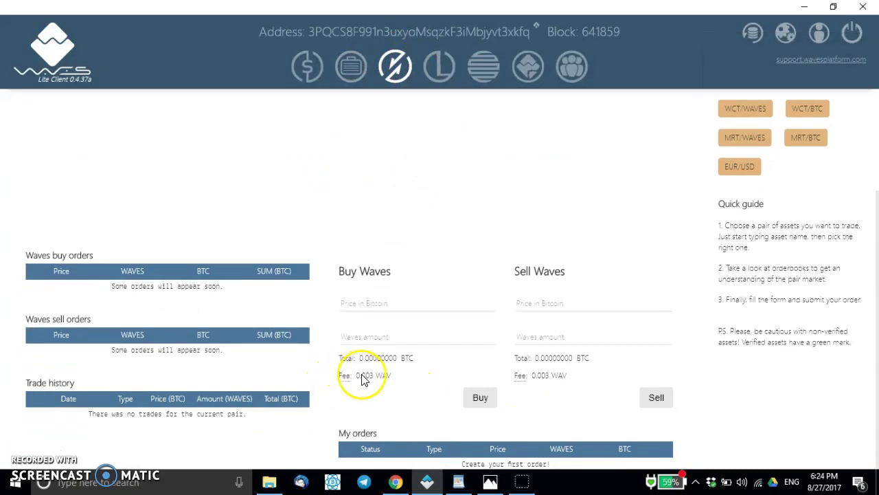
{"action": "left_click_drag", "start_coordinate": [356, 378], "coordinate": [395, 381]}
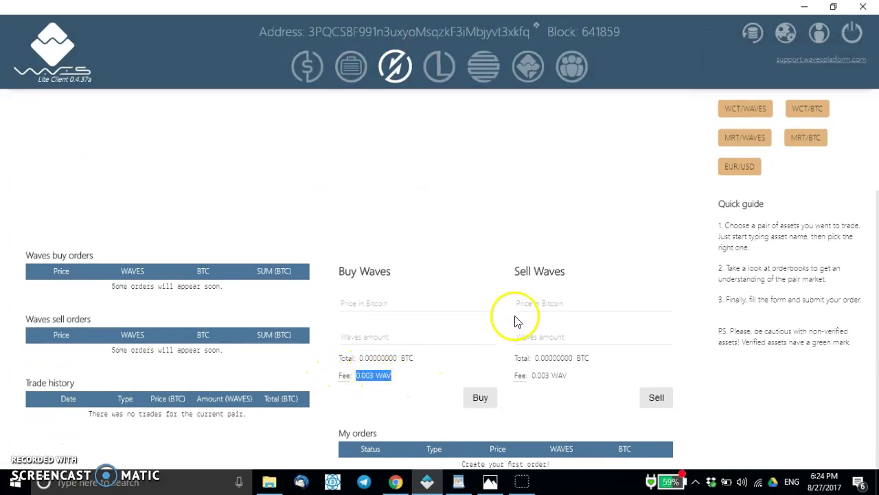
{"action": "scroll", "coordinate": [526, 276], "scroll_direction": "up", "scroll_amount": 1}
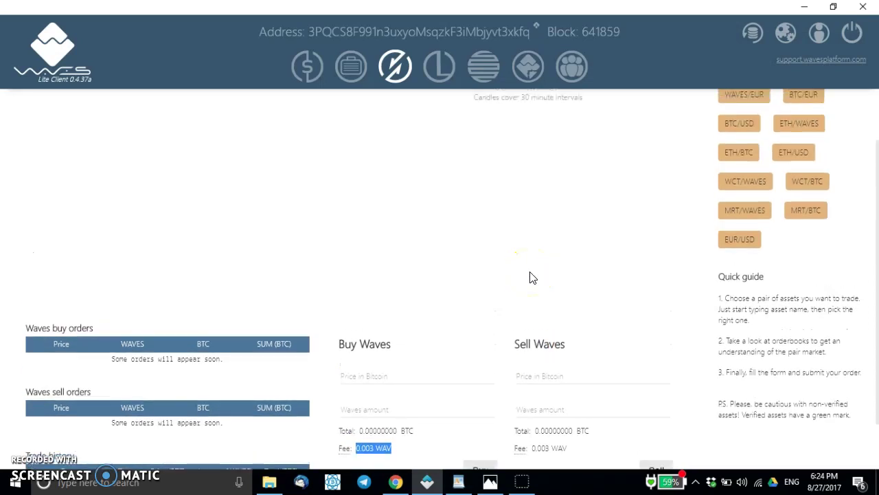
{"action": "scroll", "coordinate": [533, 277], "scroll_direction": "up", "scroll_amount": 1}
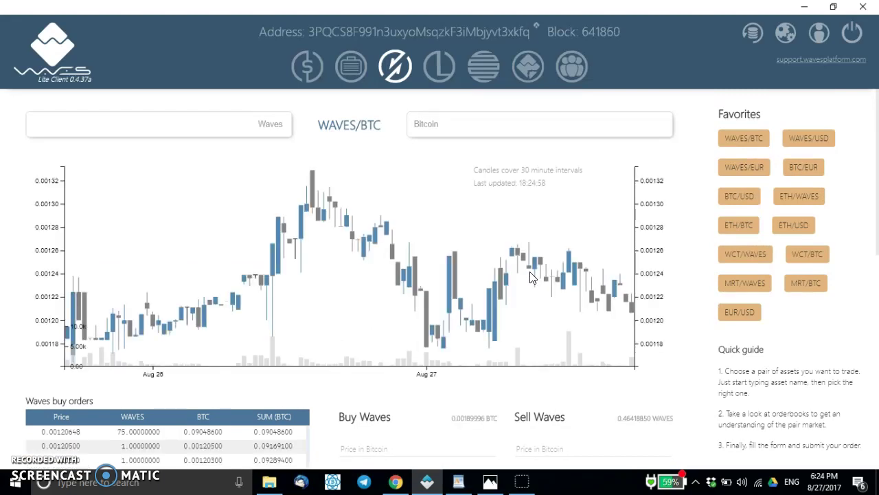
{"action": "left_click", "coordinate": [307, 66]}
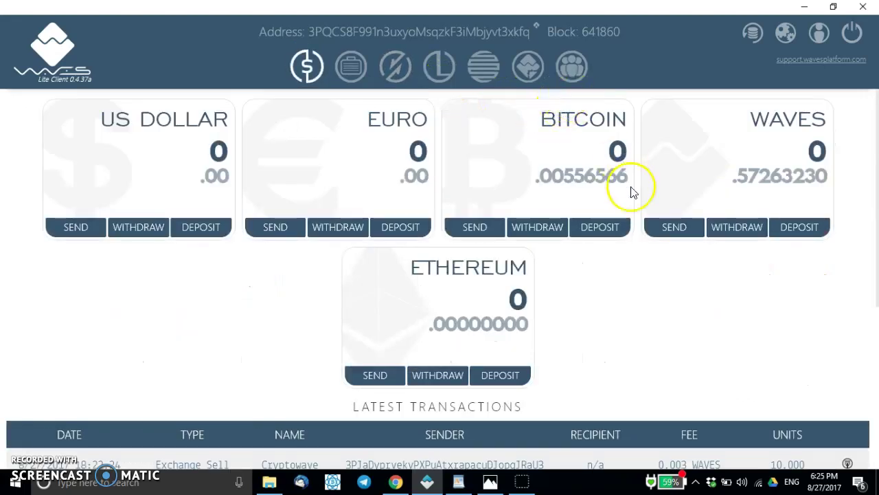